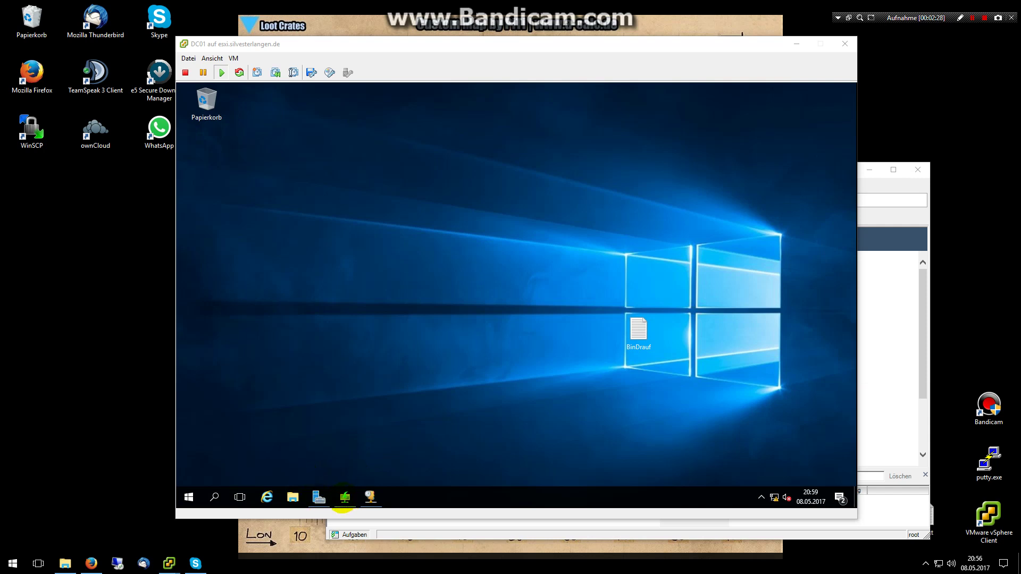
pyautogui.click(342, 503)
pyautogui.moveTo(333, 504)
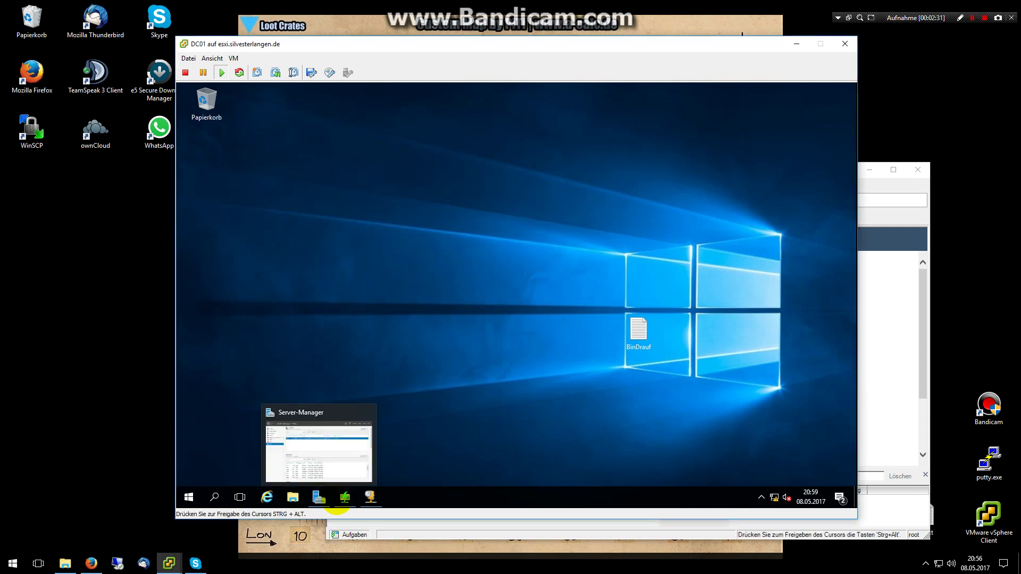
pyautogui.click(369, 499)
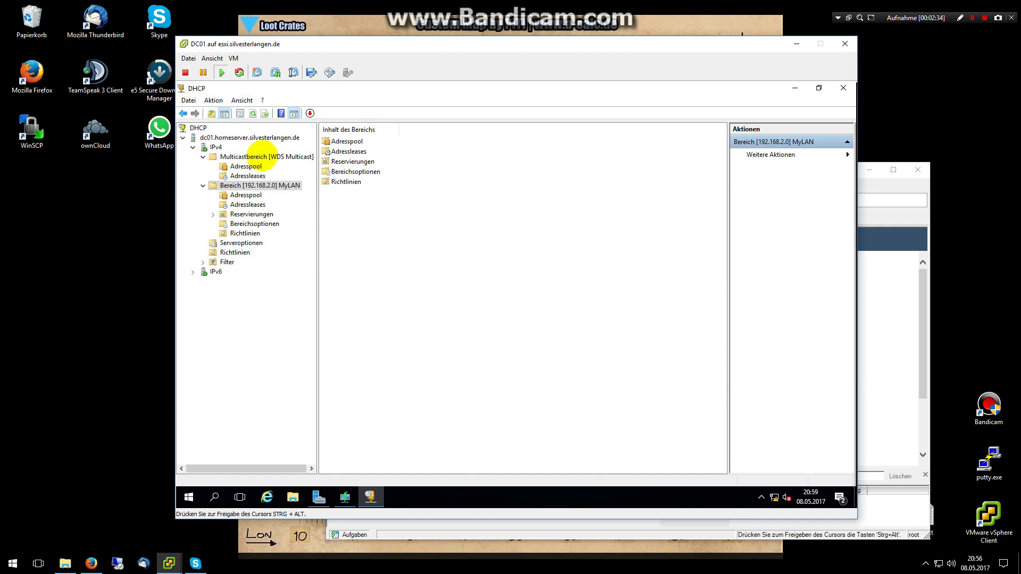
pyautogui.click(262, 156)
pyautogui.click(246, 166)
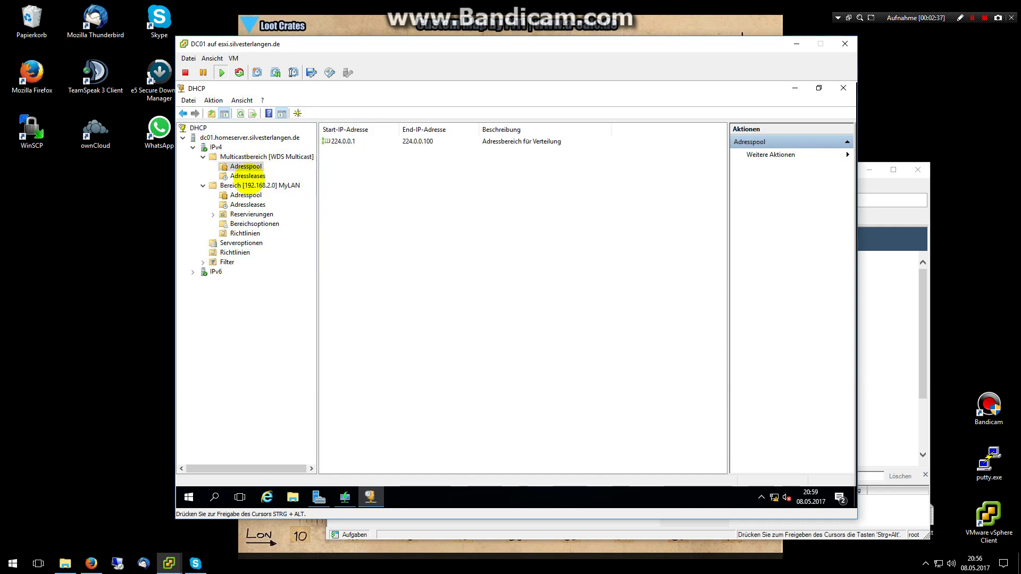
pyautogui.click(338, 140)
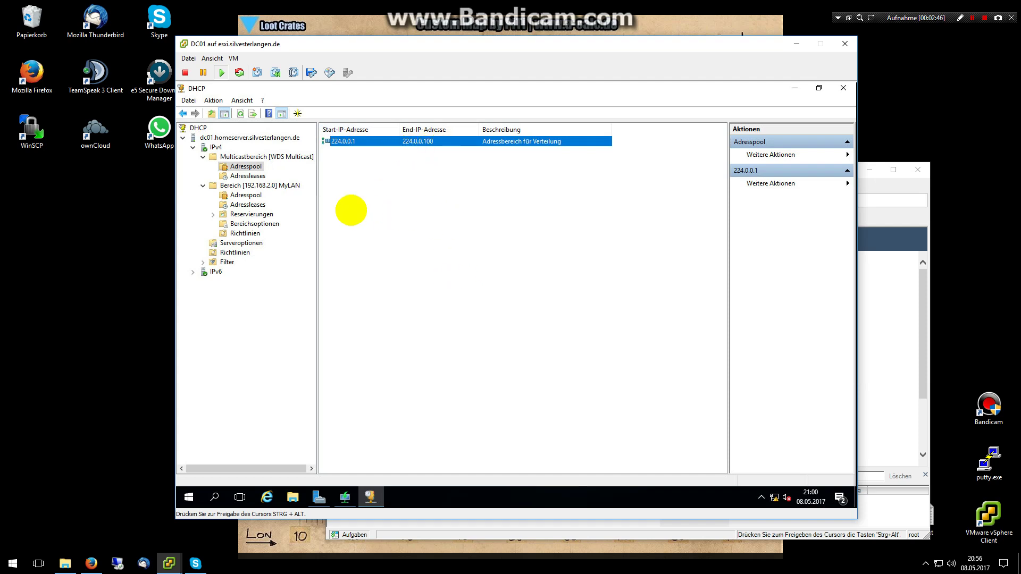
pyautogui.click(246, 185)
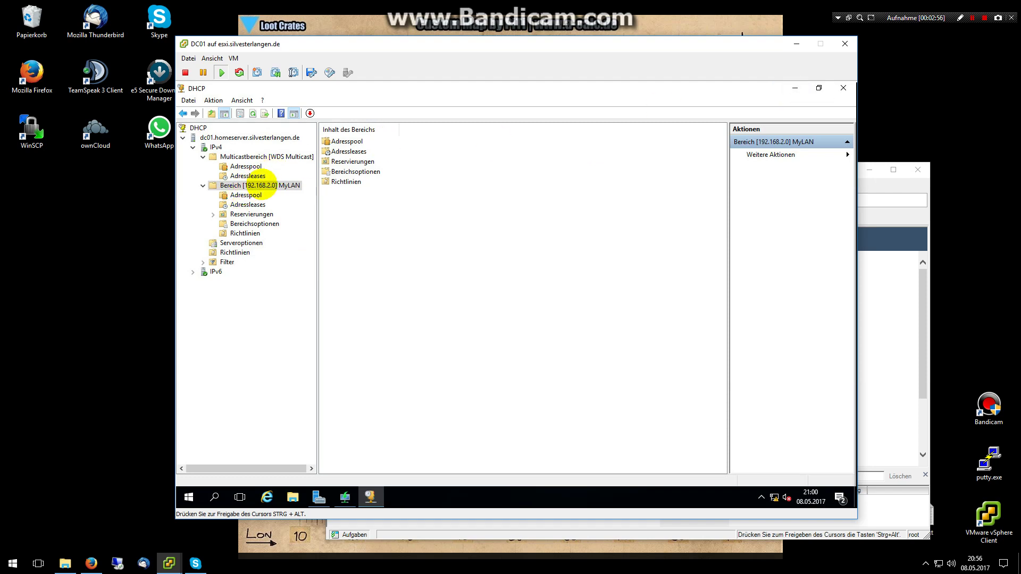
pyautogui.click(246, 166)
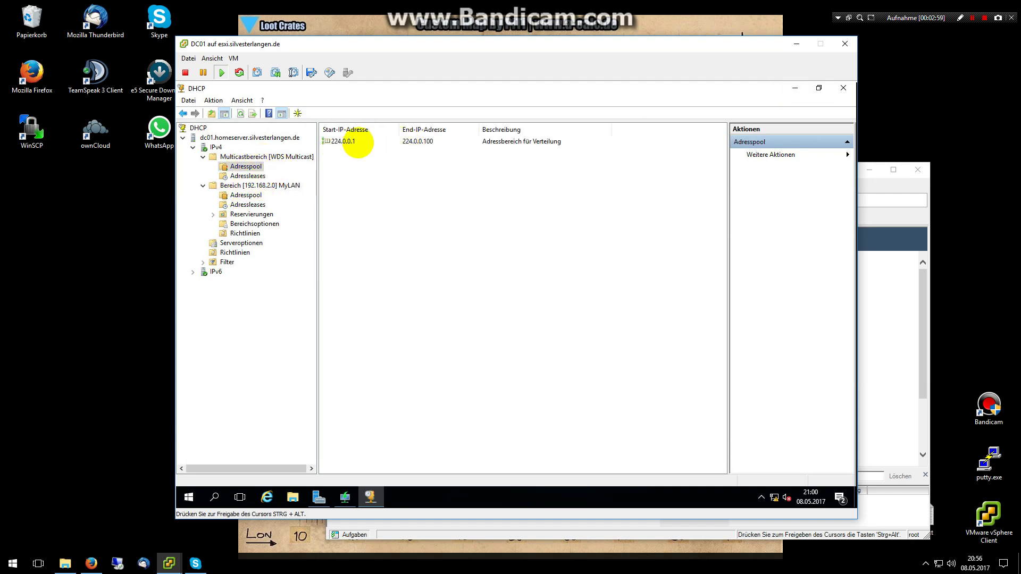
pyautogui.click(358, 143)
pyautogui.click(795, 88)
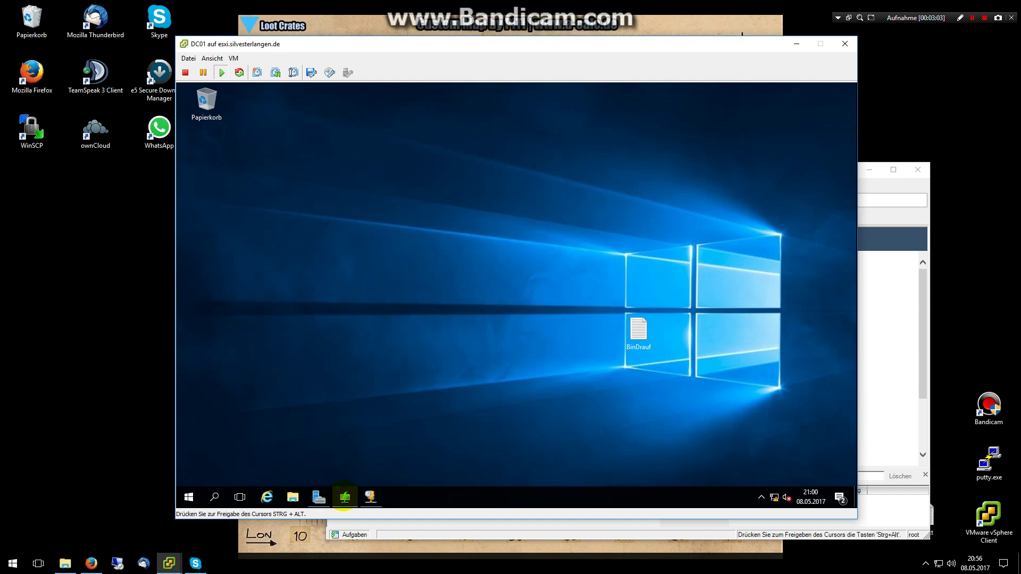
# Open the Windows Deployment Services console on DC01 and inspect the myMultiCast transmission's actions.
pyautogui.click(345, 496)
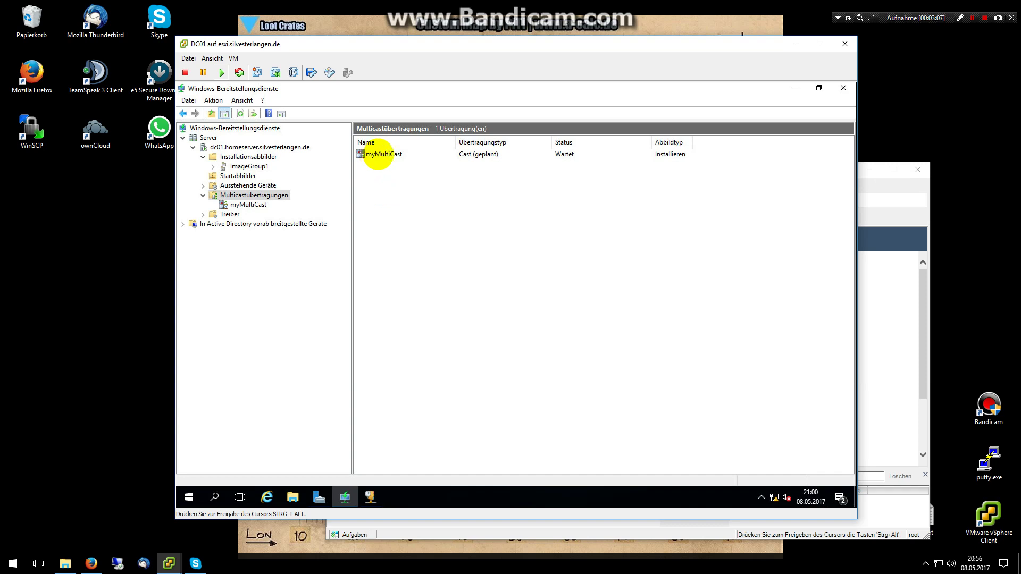
pyautogui.click(378, 154)
pyautogui.rightClick(378, 155)
pyautogui.click(633, 344)
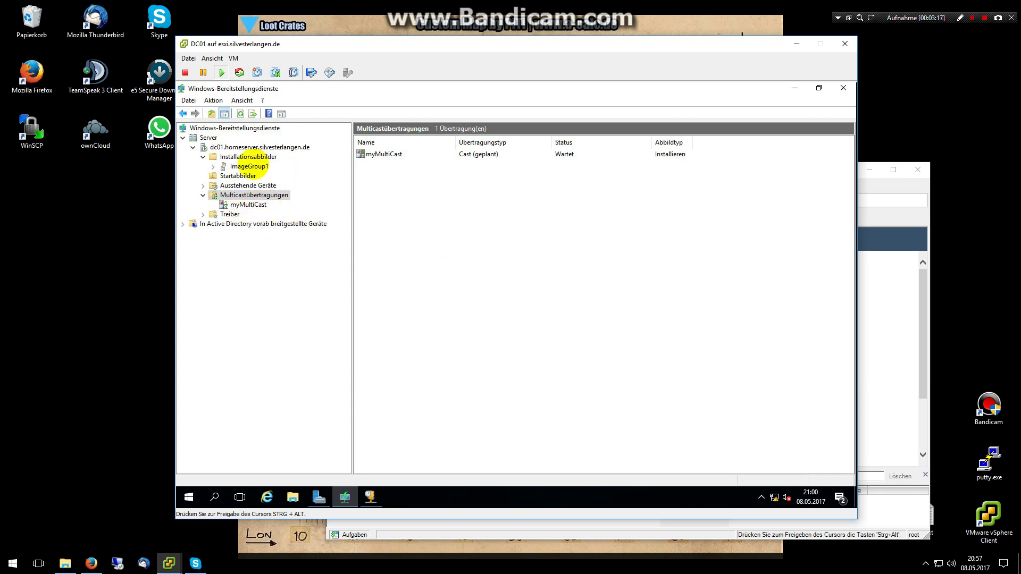
# Browse ImageGroup1's install images and the Startabbilder boot images, ending on Multicastübertragungen.
pyautogui.click(249, 166)
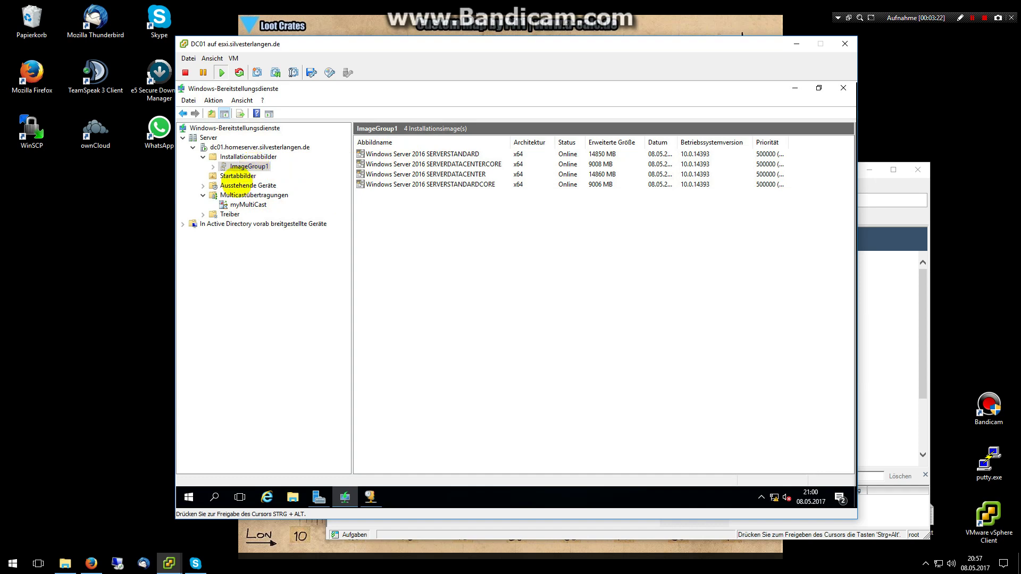
pyautogui.click(238, 176)
pyautogui.click(403, 154)
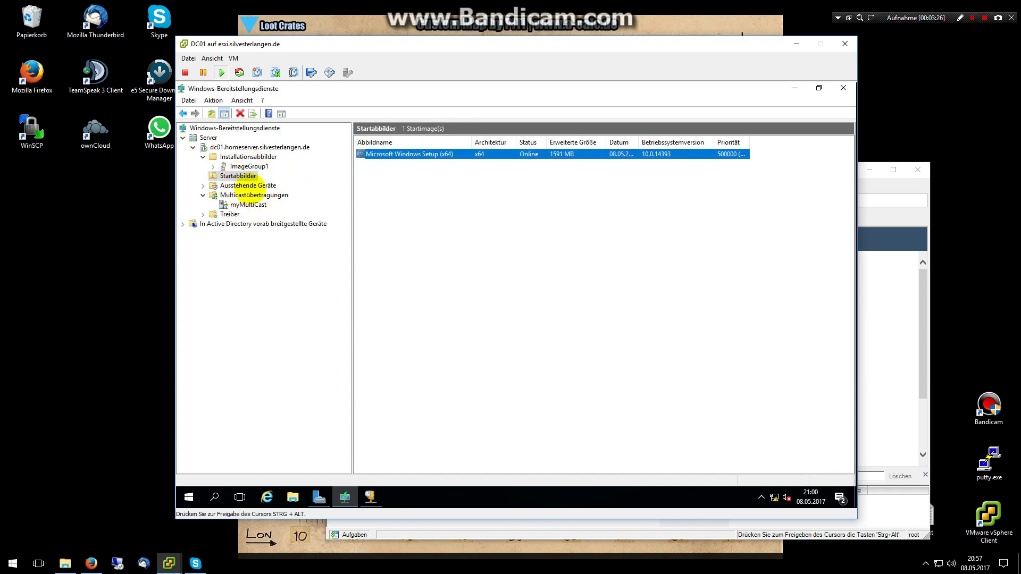
pyautogui.click(249, 167)
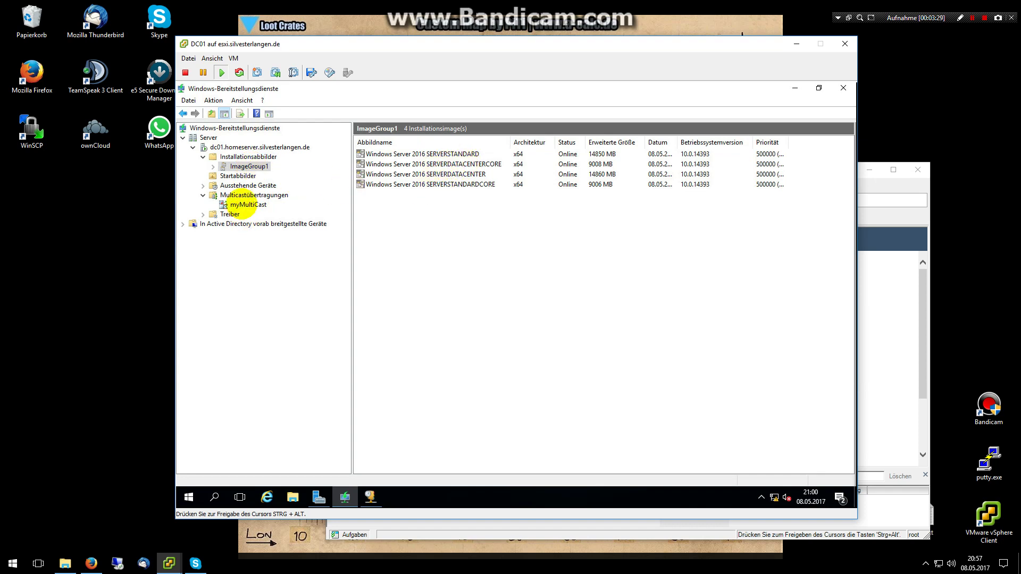
pyautogui.click(248, 195)
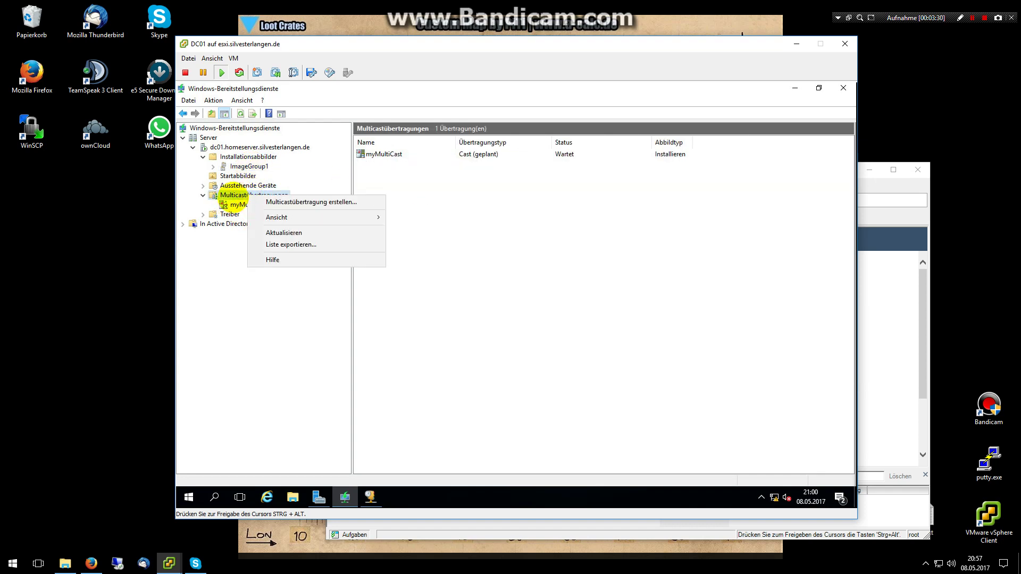
pyautogui.click(282, 202)
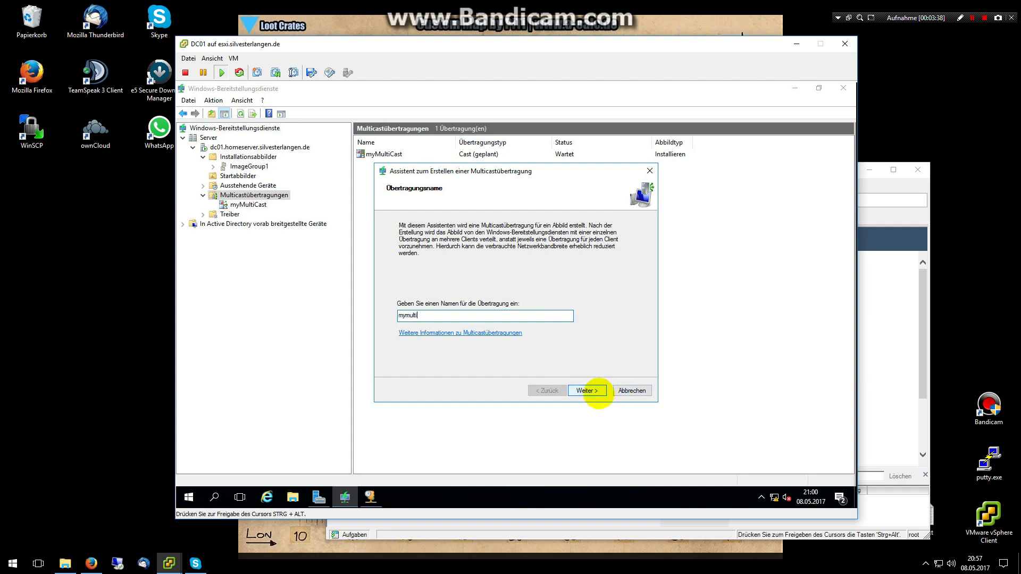
pyautogui.click(593, 391)
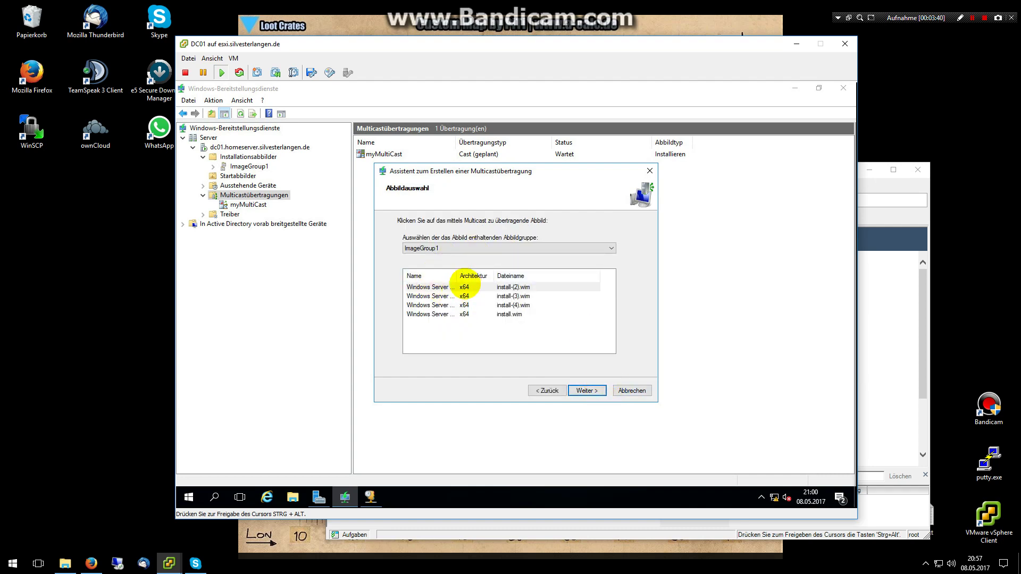
pyautogui.click(505, 273)
pyautogui.moveTo(505, 272); pyautogui.dragTo(520, 272)
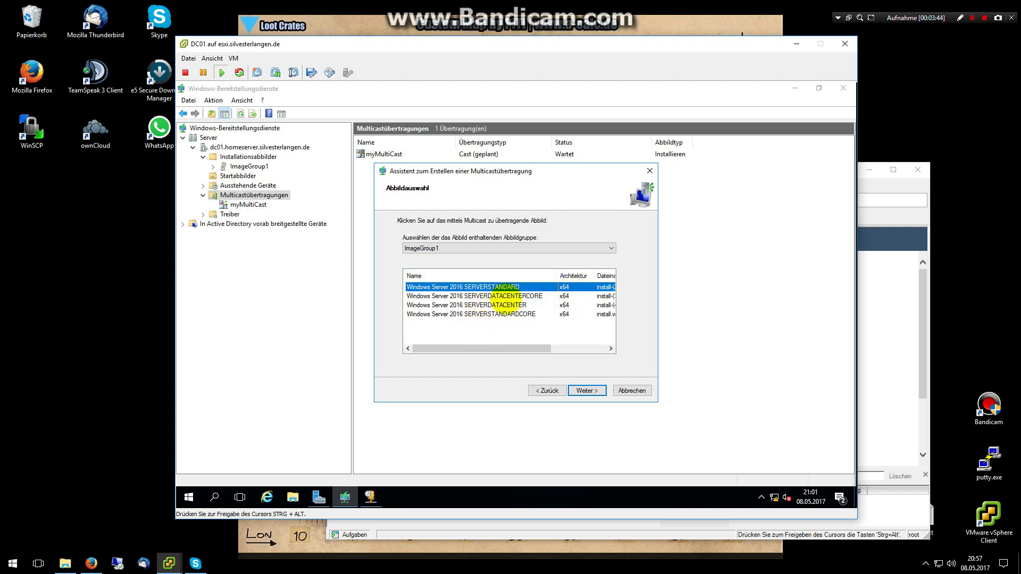
pyautogui.doubleClick(509, 273)
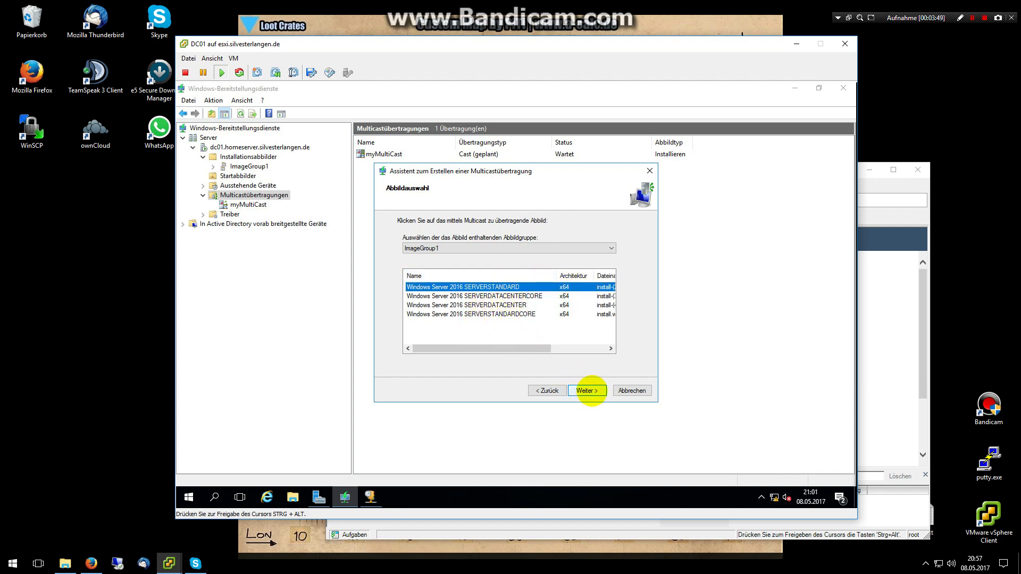
pyautogui.click(586, 391)
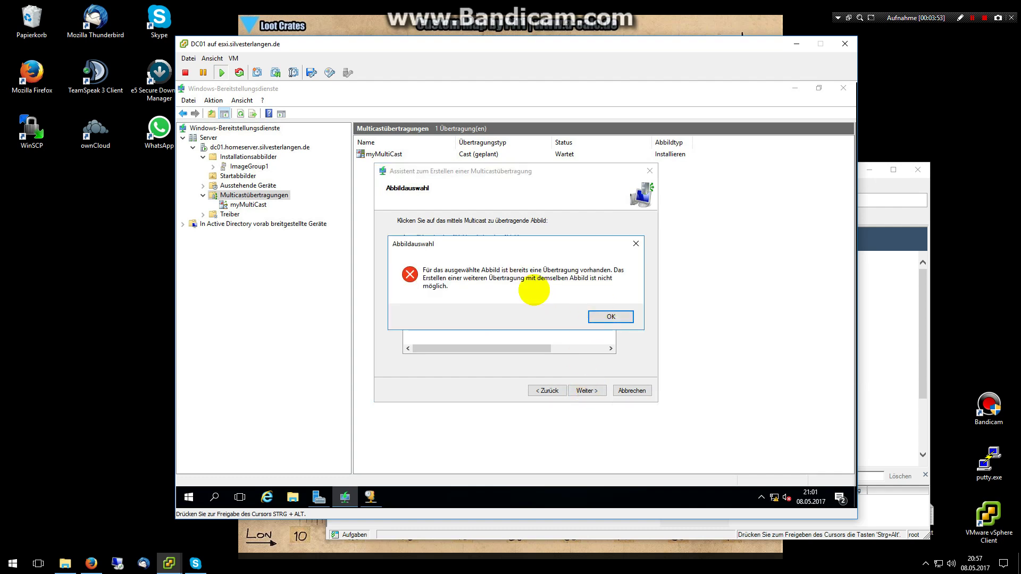
pyautogui.click(607, 316)
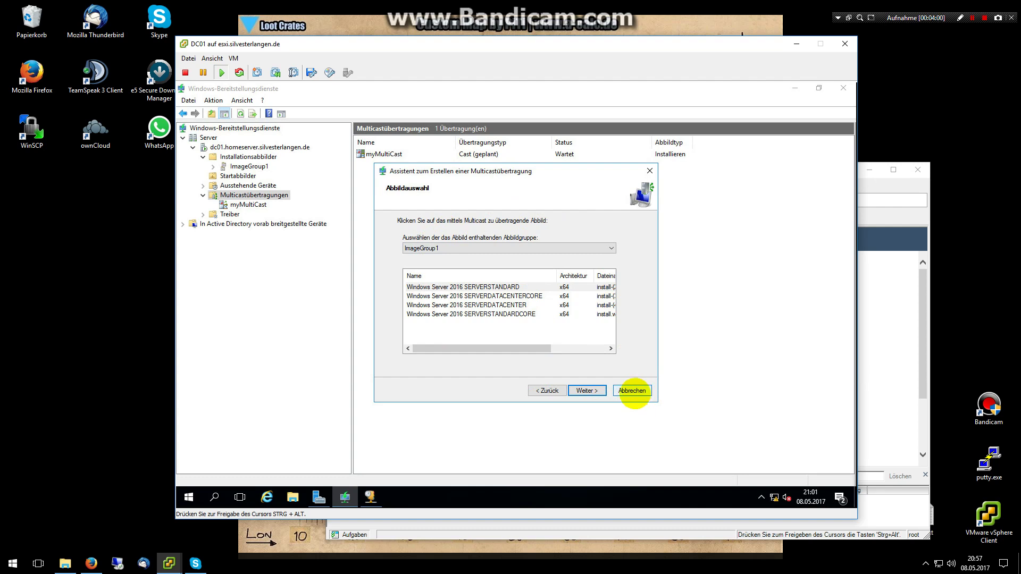
pyautogui.click(640, 392)
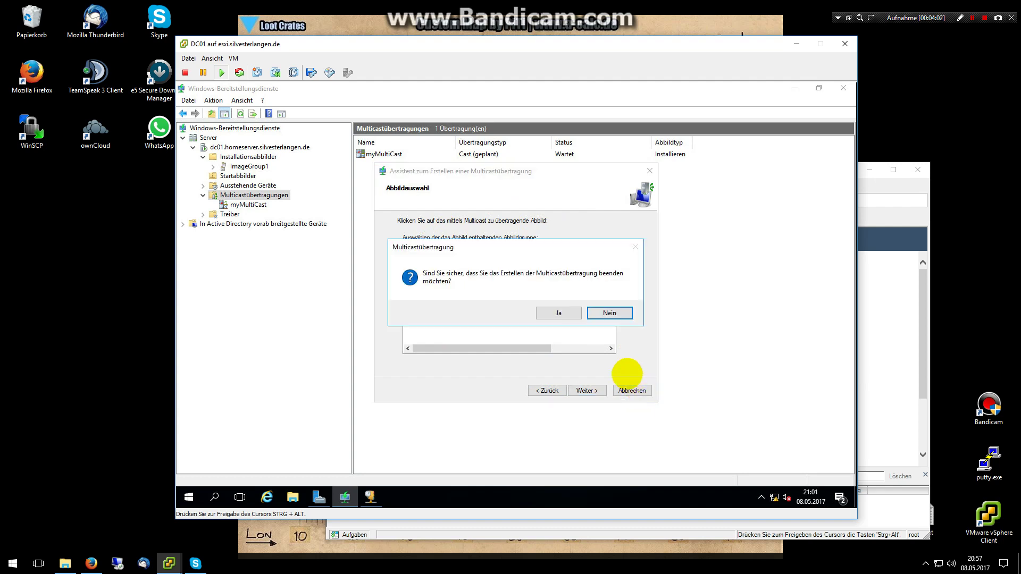
pyautogui.click(549, 313)
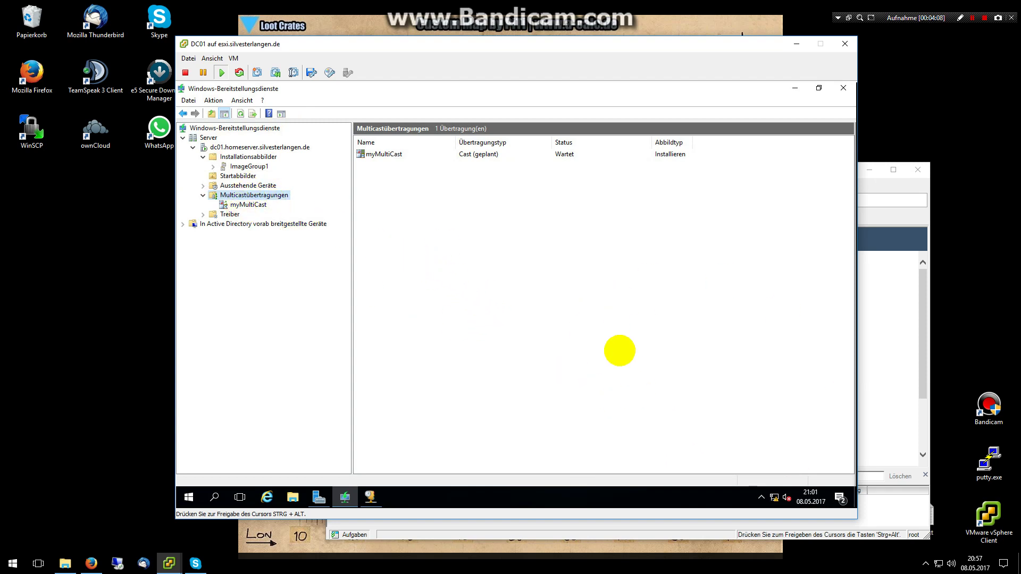
# Check myMultiCast and the Microsoft Windows Setup (x64) boot image, then return to vSphere Client.
pyautogui.click(378, 153)
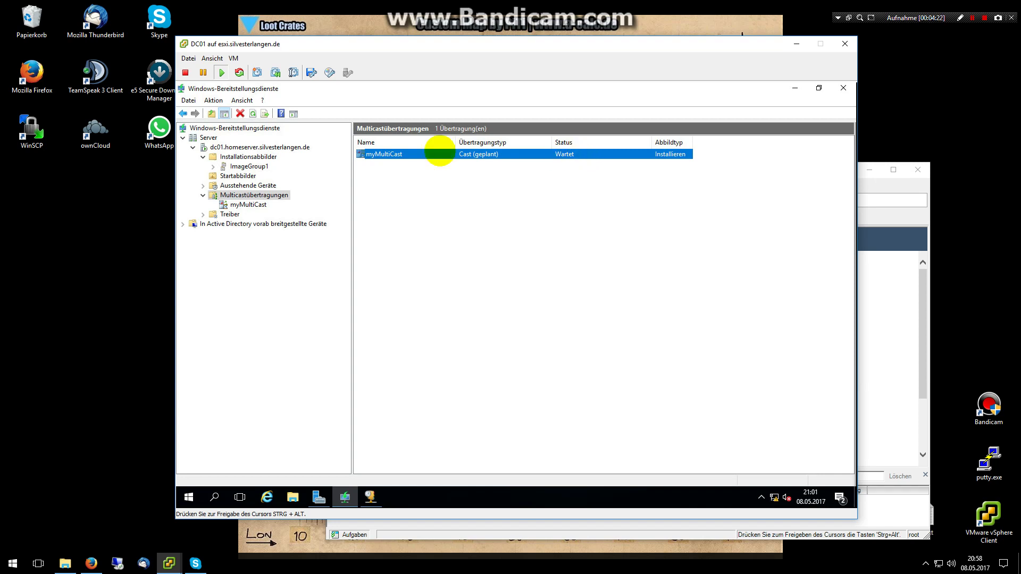
pyautogui.click(239, 176)
pyautogui.click(398, 154)
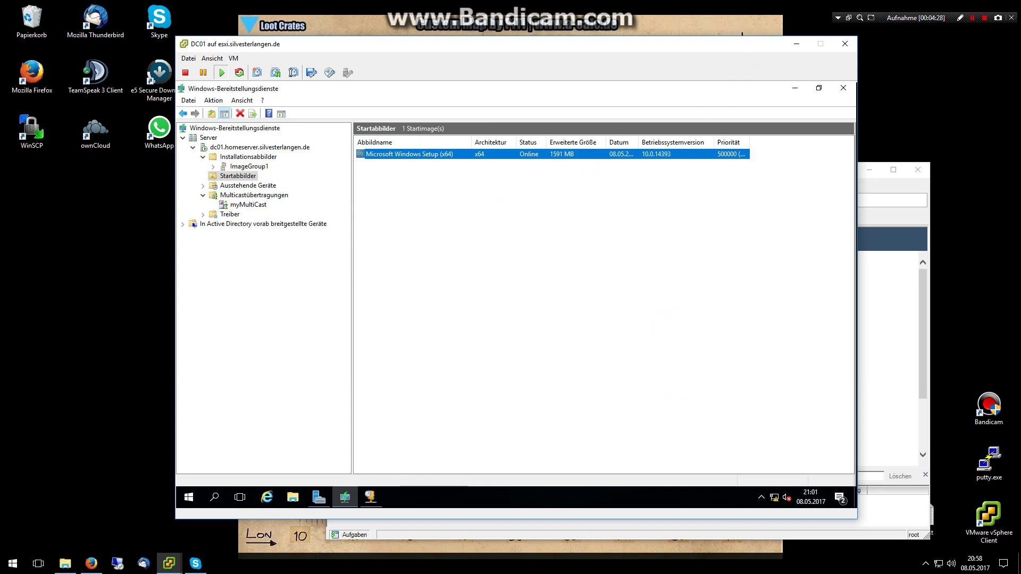
pyautogui.click(908, 305)
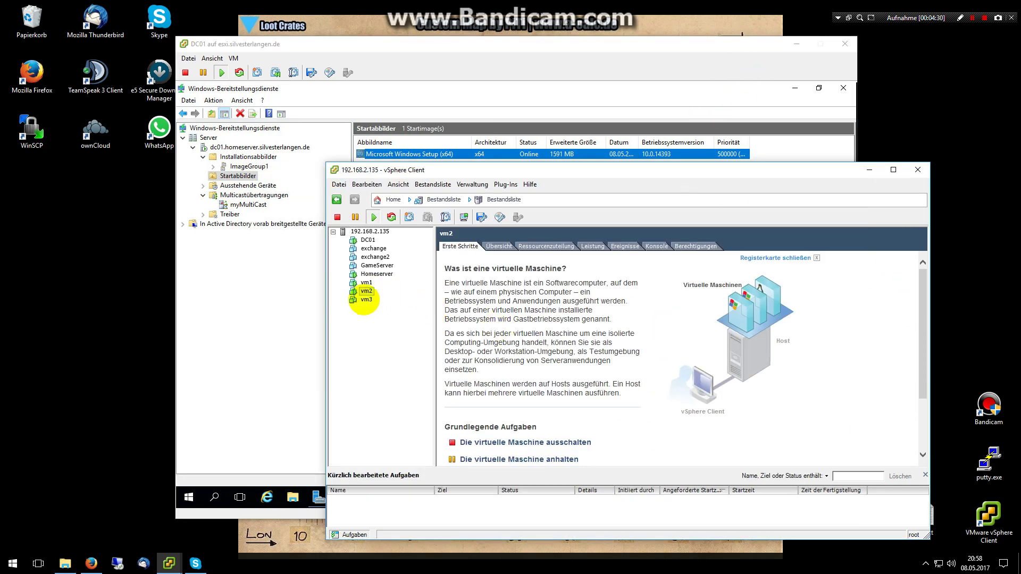
# Open vm3's console from vSphere Client and move it toward the top of the screen.
pyautogui.click(367, 300)
pyautogui.click(464, 217)
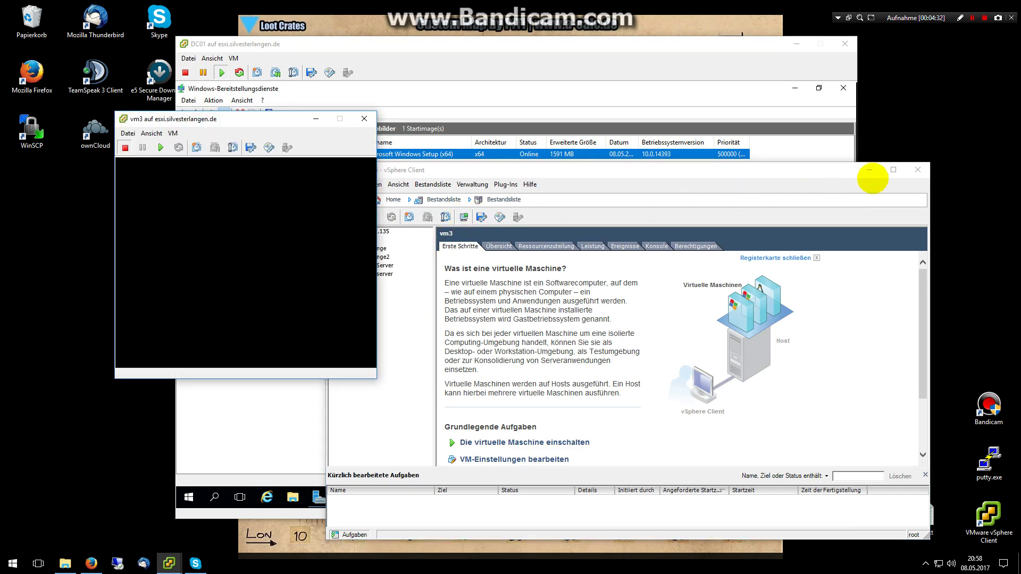
pyautogui.click(870, 170)
pyautogui.moveTo(272, 116); pyautogui.dragTo(261, 57)
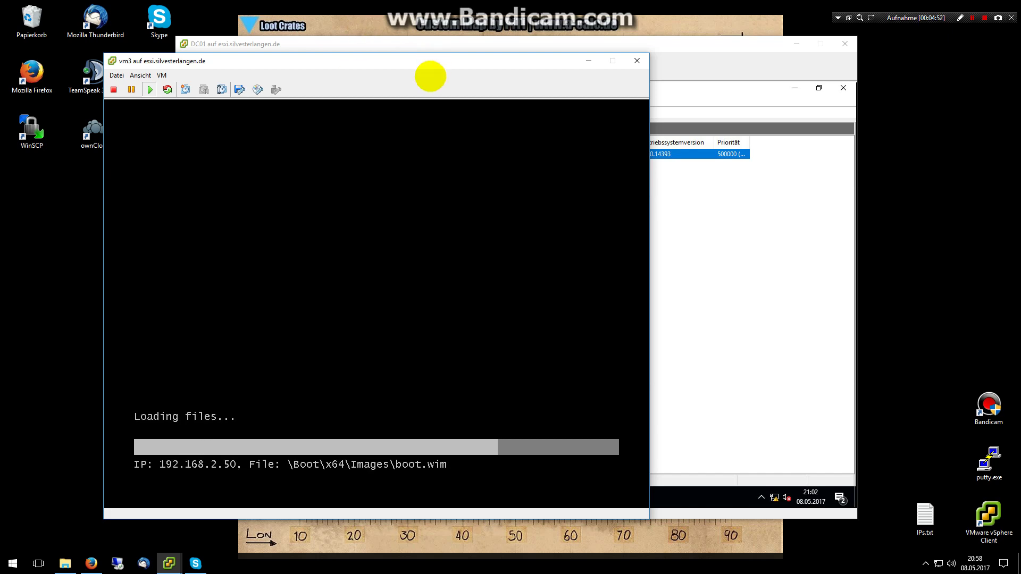
# Lay out the vm3 console at the left edge and vm1 at the right, with vm3 in front.
pyautogui.moveTo(406, 61); pyautogui.dragTo(321, 85)
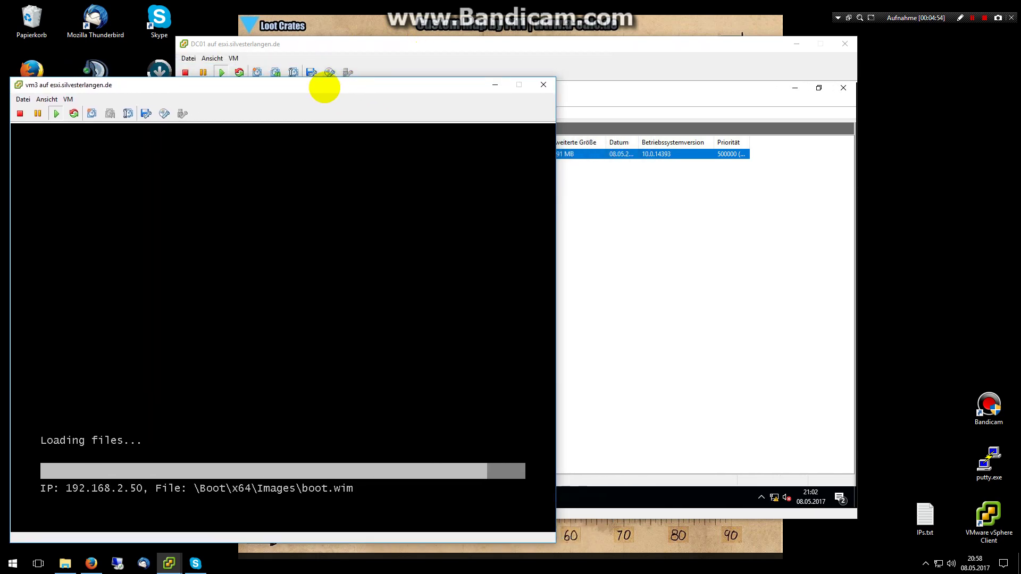
pyautogui.moveTo(1020, 50); pyautogui.dragTo(692, 37)
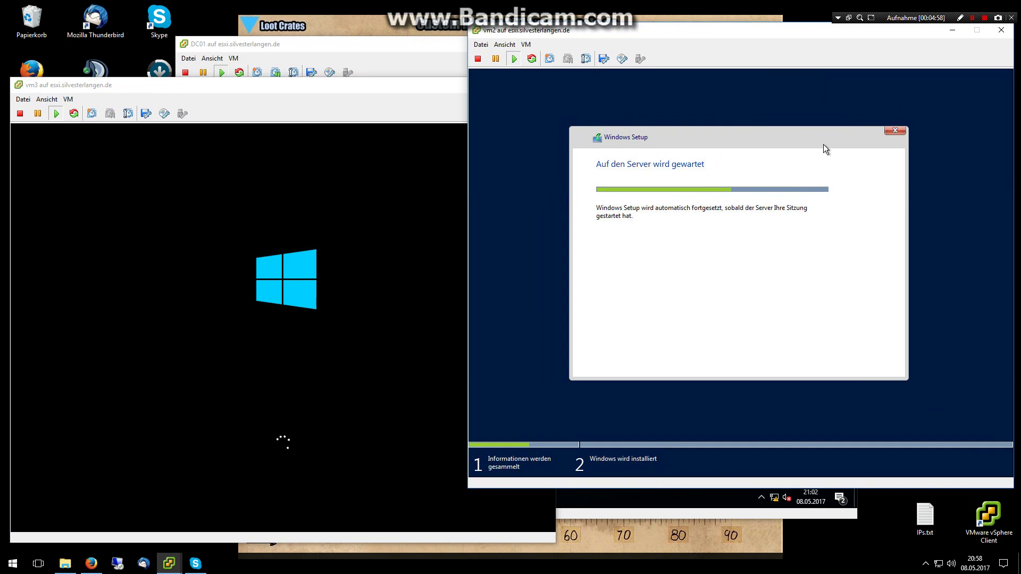
pyautogui.moveTo(1019, 80); pyautogui.dragTo(376, 103)
pyautogui.moveTo(269, 84); pyautogui.dragTo(396, 68)
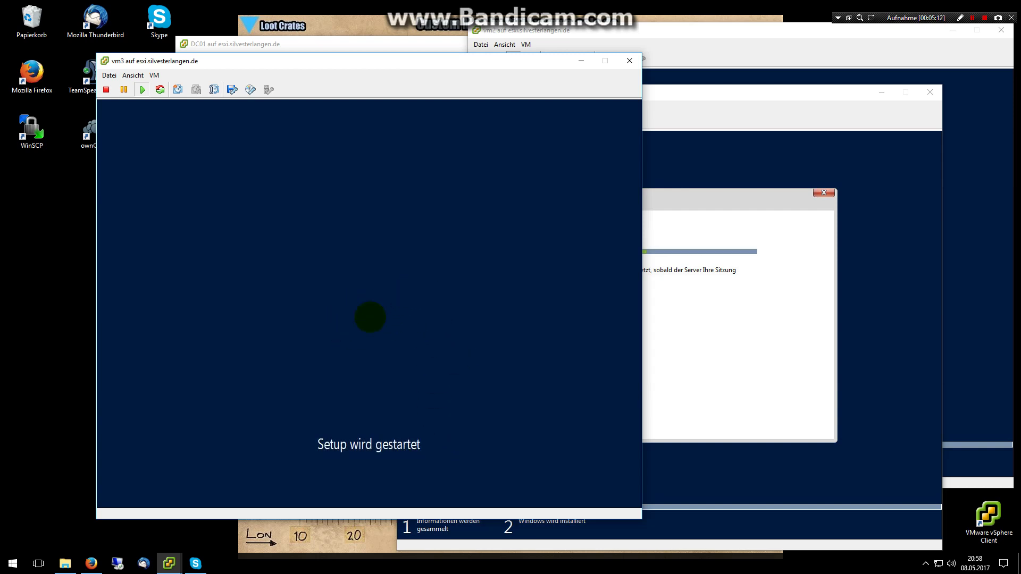
pyautogui.moveTo(477, 62); pyautogui.dragTo(386, 60)
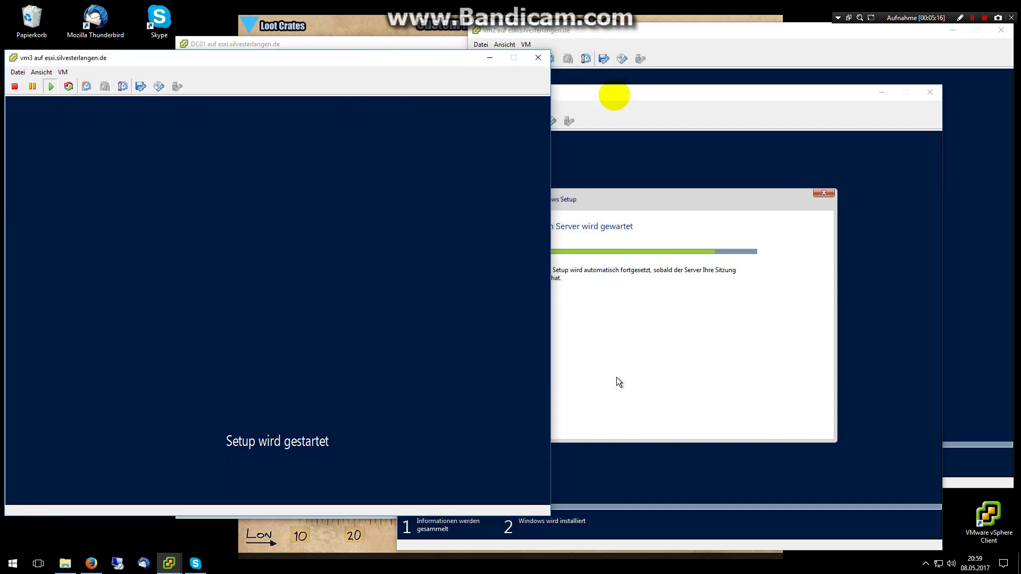
pyautogui.moveTo(612, 94); pyautogui.dragTo(700, 87)
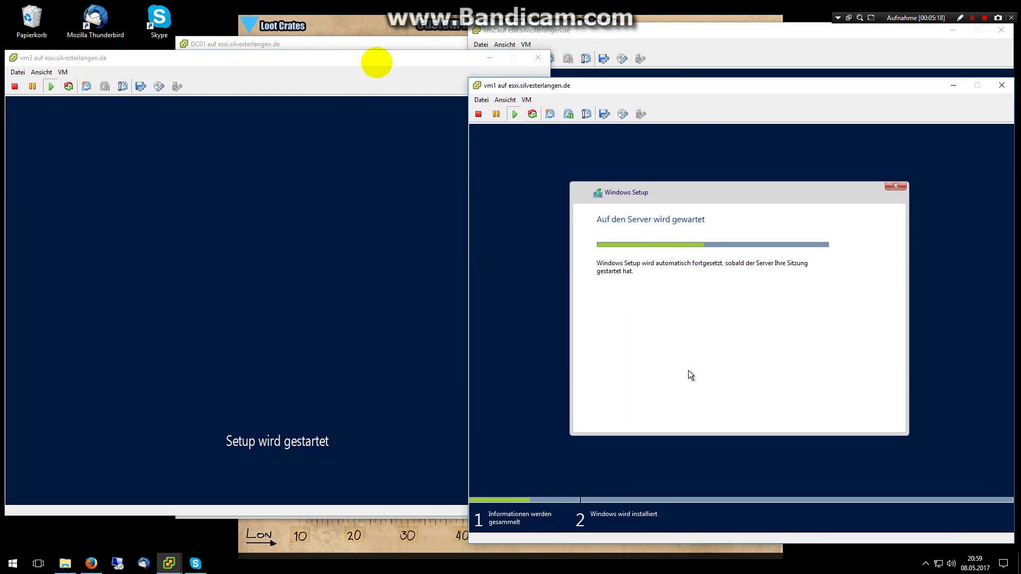
pyautogui.click(371, 62)
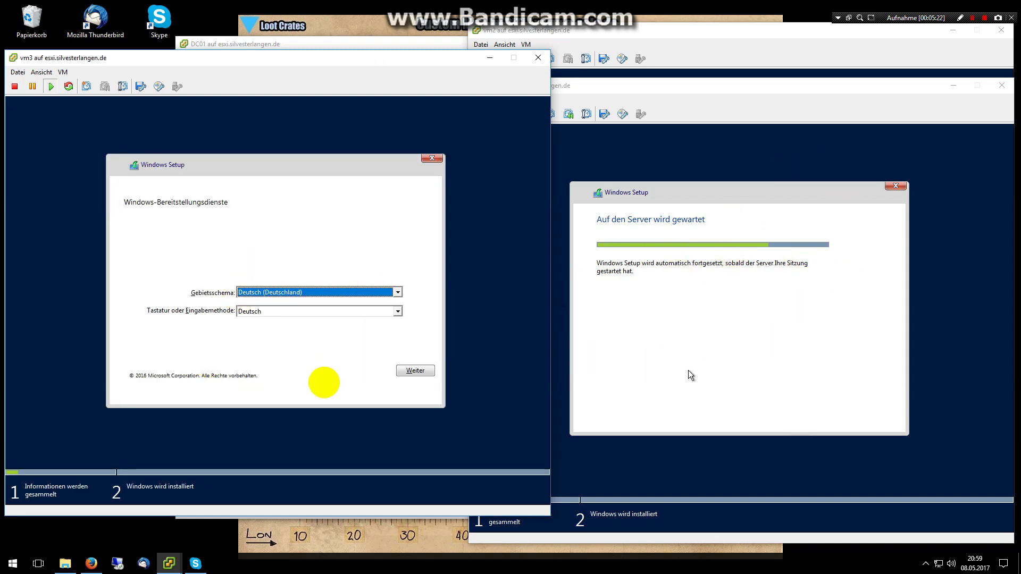
# In vm3's setup, sign in to dc01 as domain administrator, choose SERVERSTANDARD and the 40 GB unallocated disk.
pyautogui.click(327, 375)
pyautogui.click(415, 372)
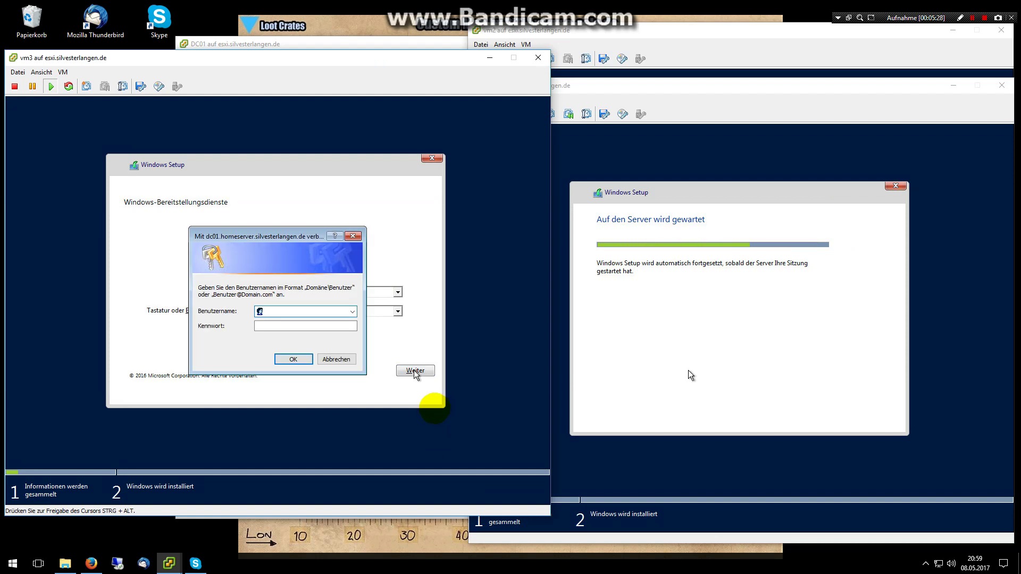
pyautogui.write('localnet\\Administrator')
pyautogui.press('Tab')
pyautogui.write('p*********')
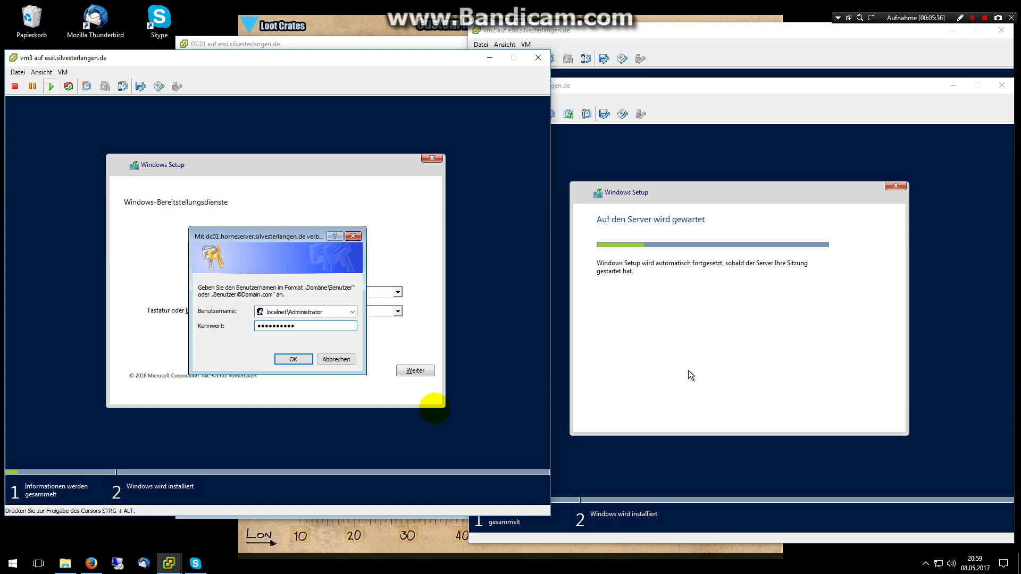
pyautogui.click(291, 365)
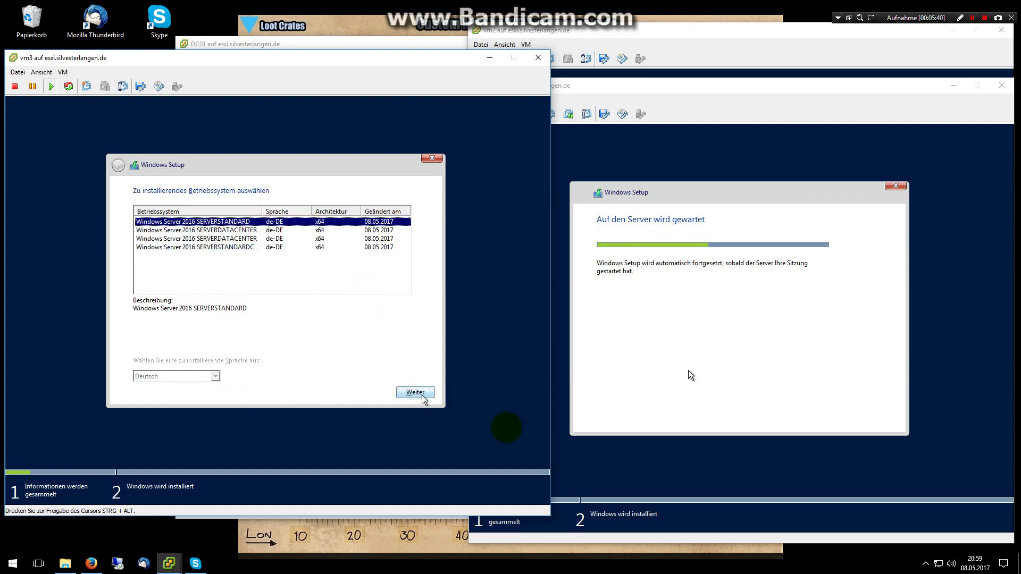
pyautogui.click(422, 394)
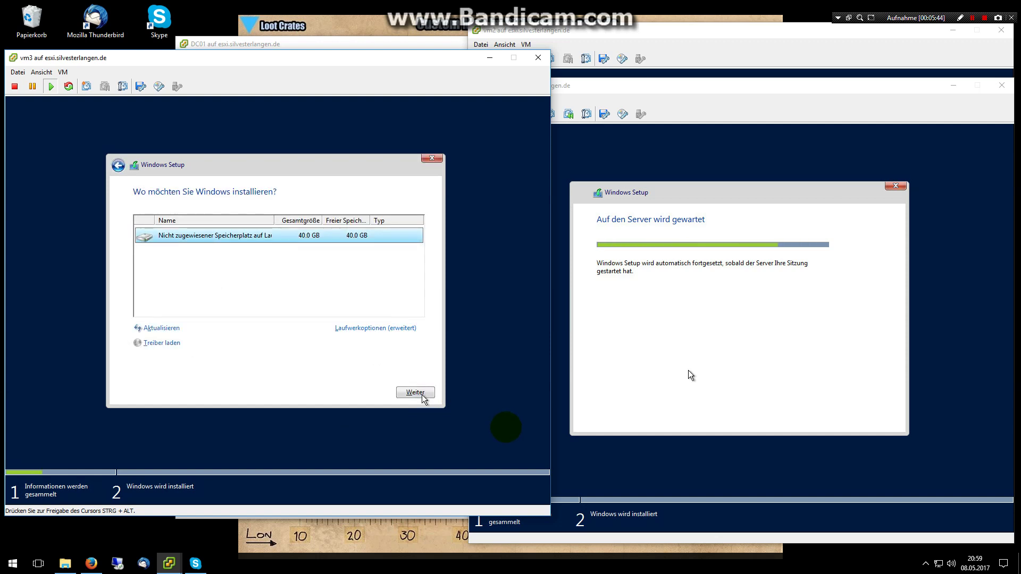
pyautogui.click(420, 393)
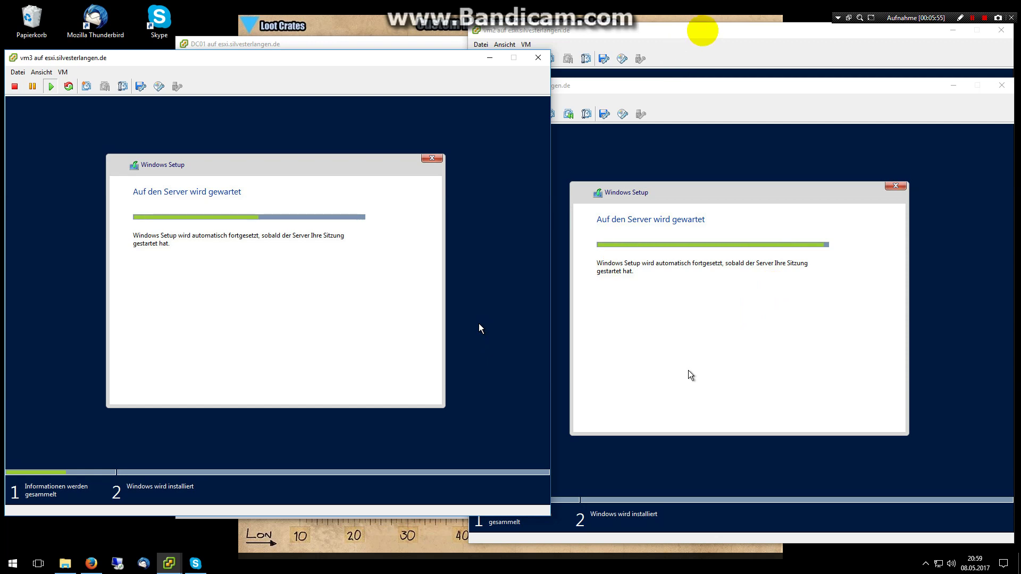
# Check vm2 and vm1 progress, then bring DC01's WDS console forward and shift it up-left.
pyautogui.click(701, 30)
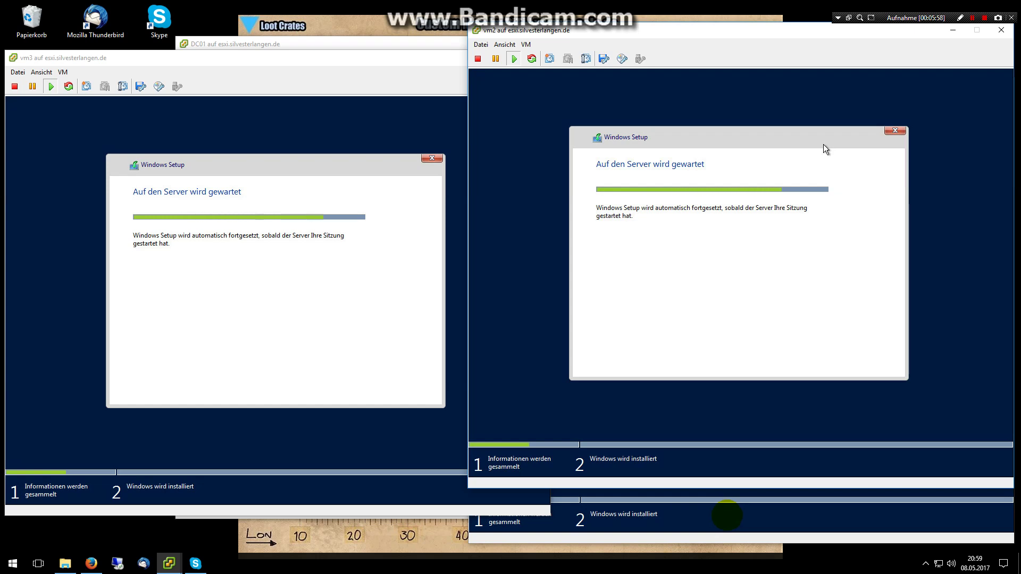
pyautogui.click(727, 515)
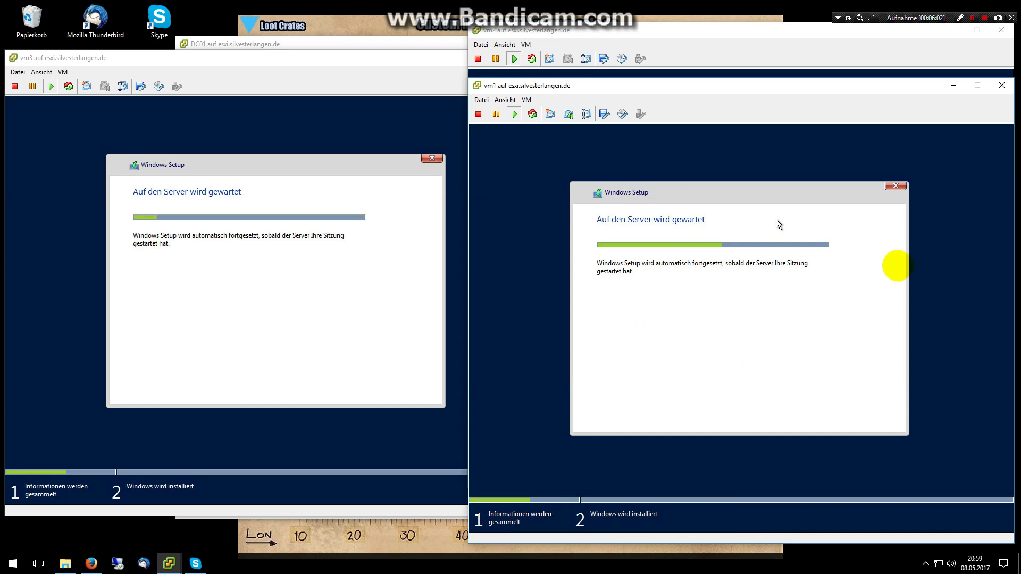
pyautogui.click(972, 19)
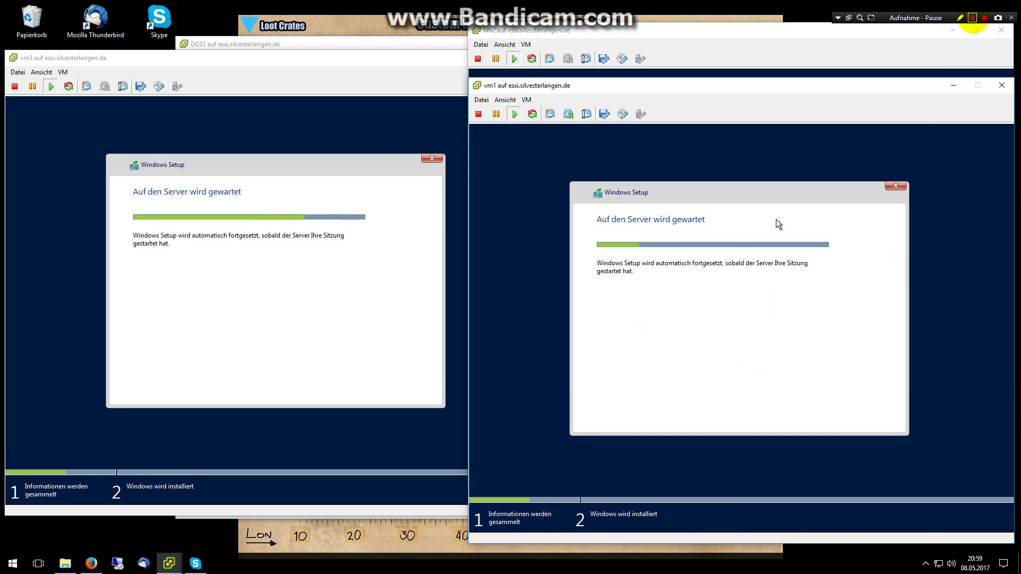
pyautogui.hotkey('shift', 'F12')
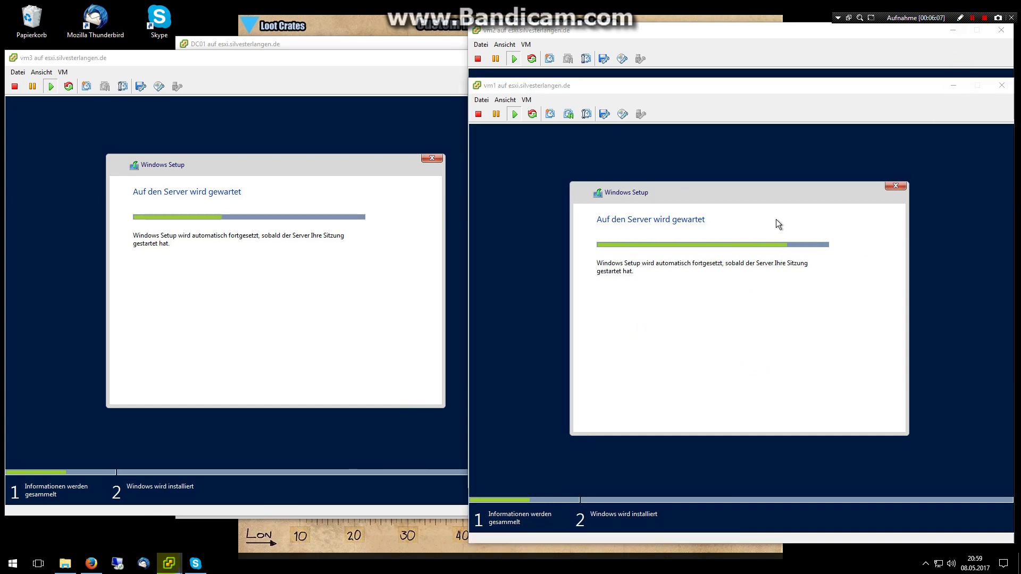
pyautogui.moveTo(169, 563)
pyautogui.click(135, 523)
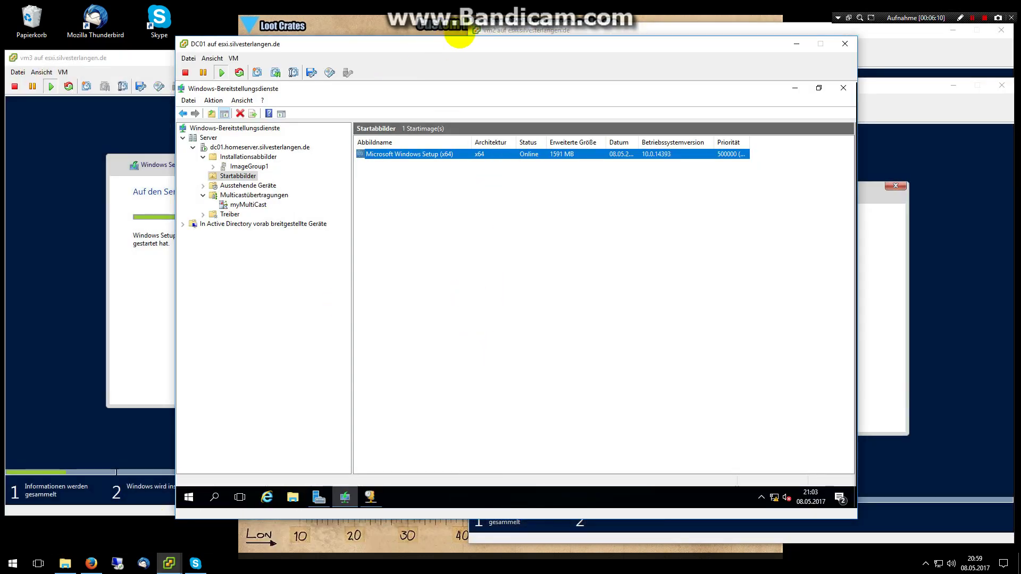
pyautogui.moveTo(465, 44); pyautogui.dragTo(446, 23)
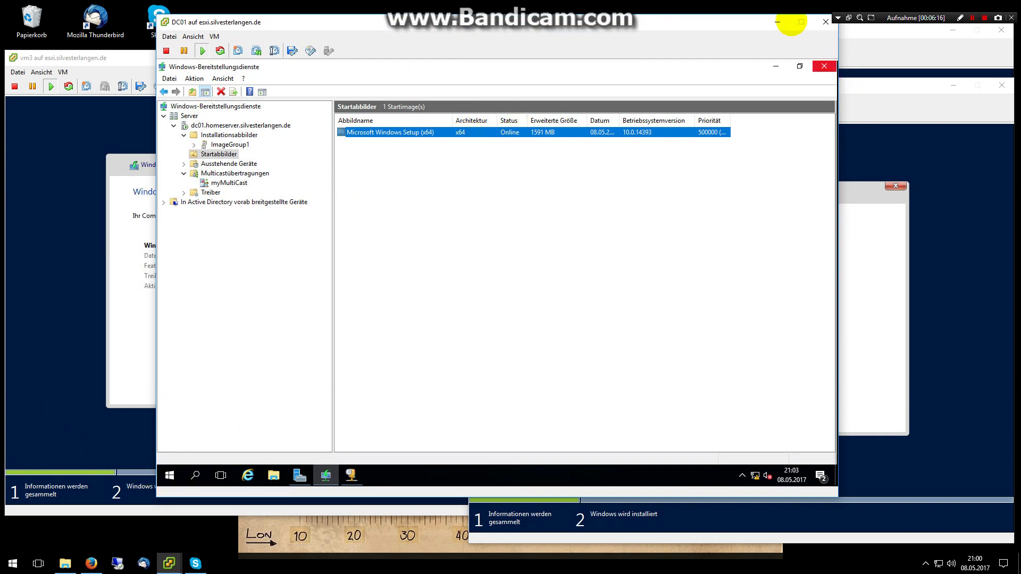
# Arrange the consoles: vm2 up-left over vm3, vm1 lower down, vm3 in front.
pyautogui.click(880, 103)
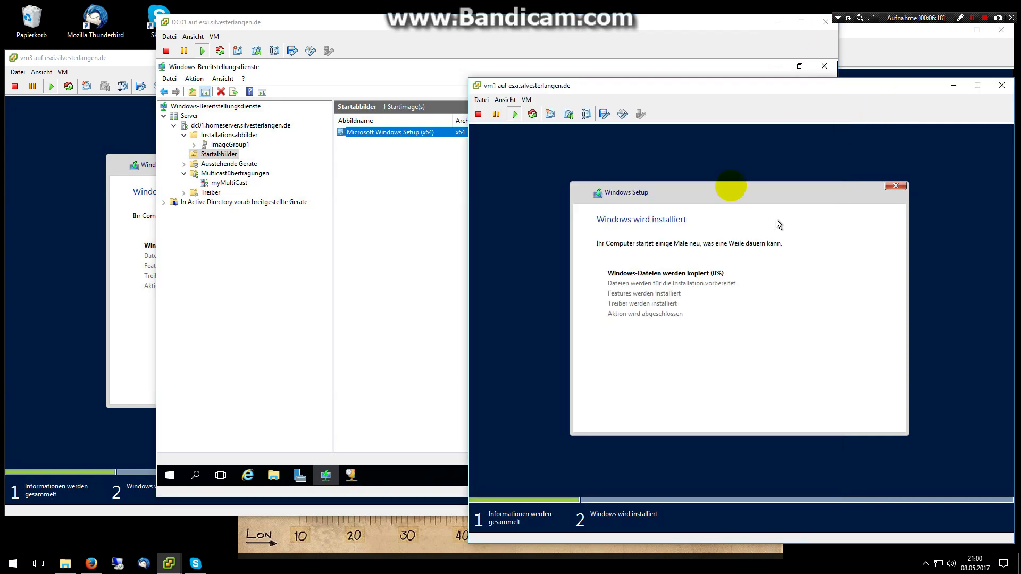
pyautogui.click(85, 422)
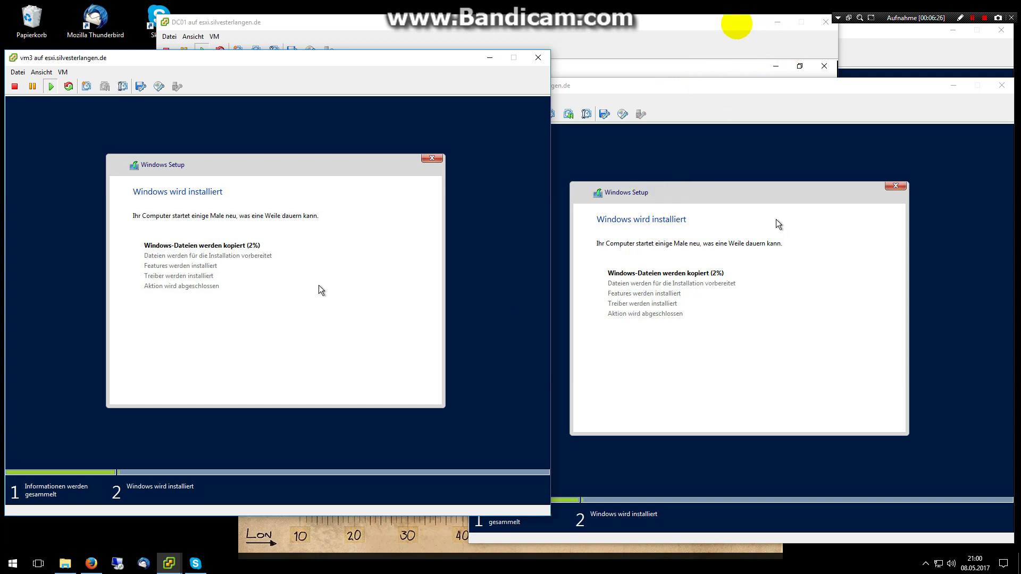
pyautogui.click(861, 47)
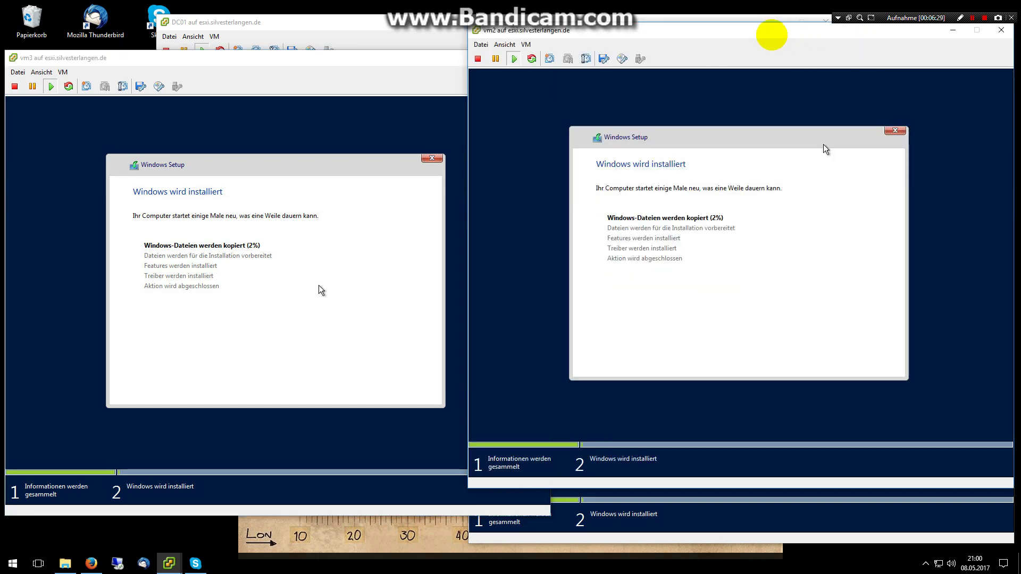
pyautogui.moveTo(771, 37); pyautogui.dragTo(571, 18)
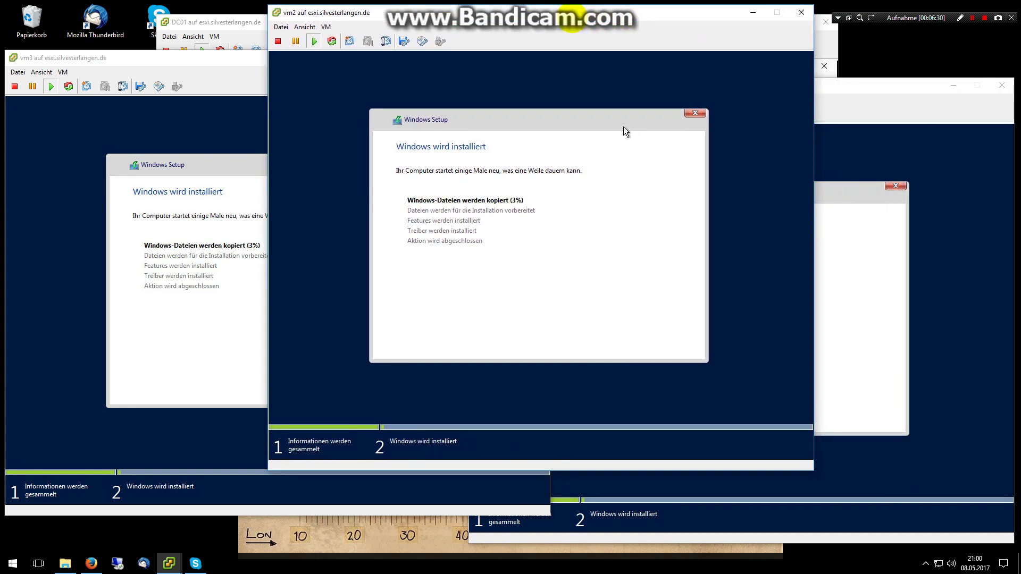
pyautogui.click(872, 87)
pyautogui.moveTo(872, 87); pyautogui.dragTo(868, 175)
pyautogui.moveTo(800, 183); pyautogui.dragTo(807, 294)
pyautogui.click(192, 175)
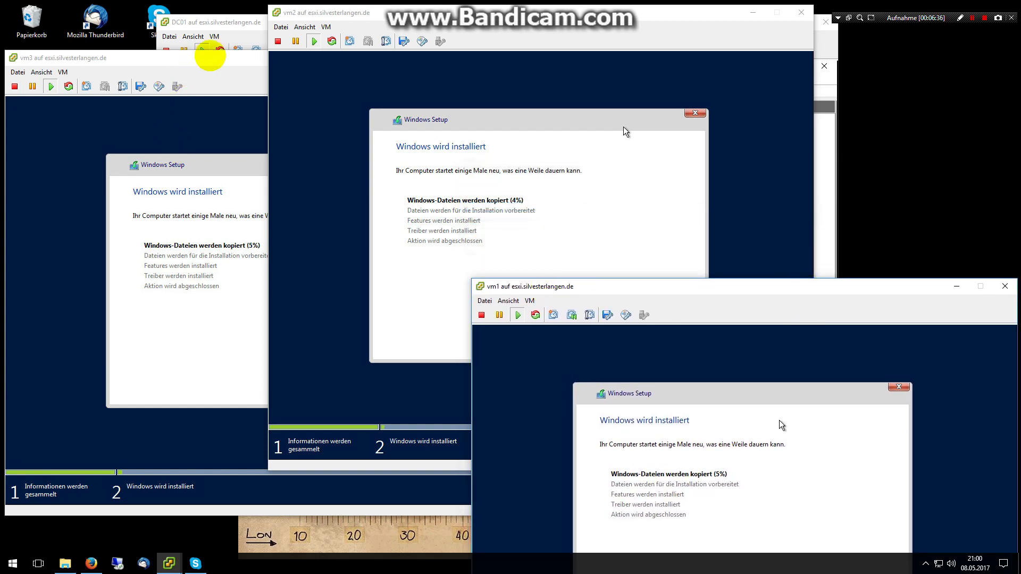
# Move vm3's console down to reveal DC01, then wait until all three setups reach preparing files.
pyautogui.moveTo(239, 62); pyautogui.dragTo(247, 298)
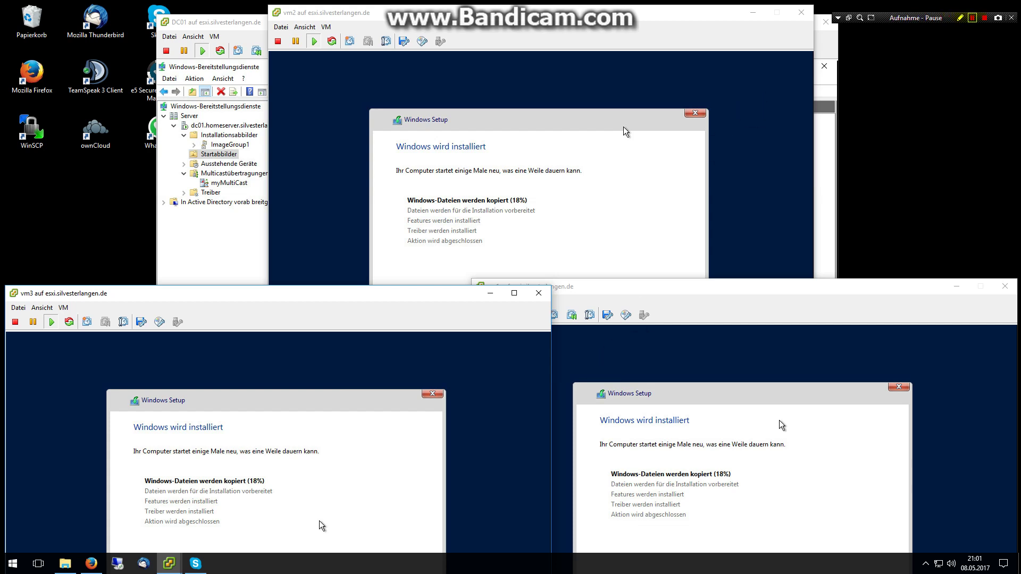
pyautogui.click(972, 18)
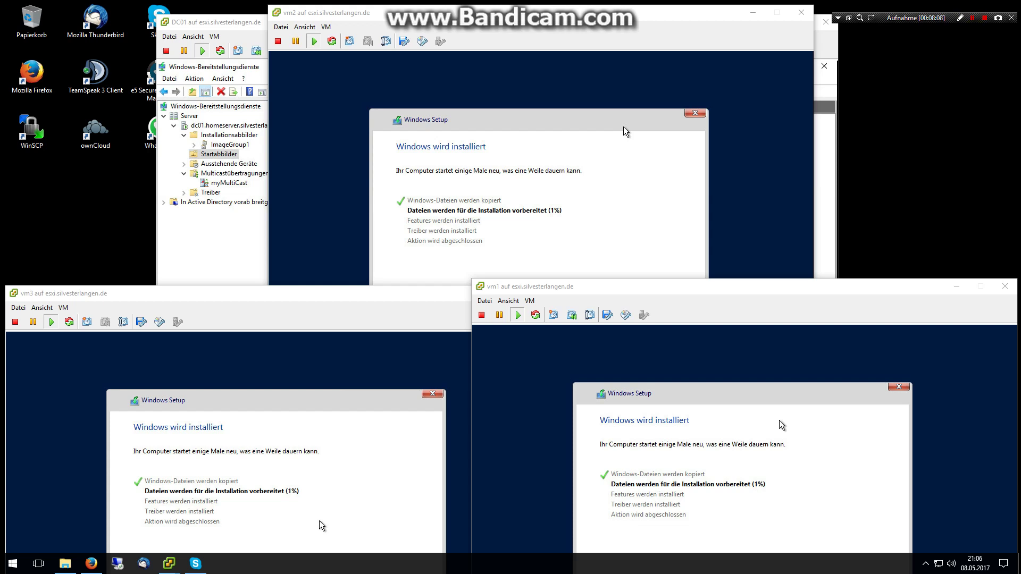
pyautogui.hotkey('shift', 'F12')
pyautogui.press('F12')
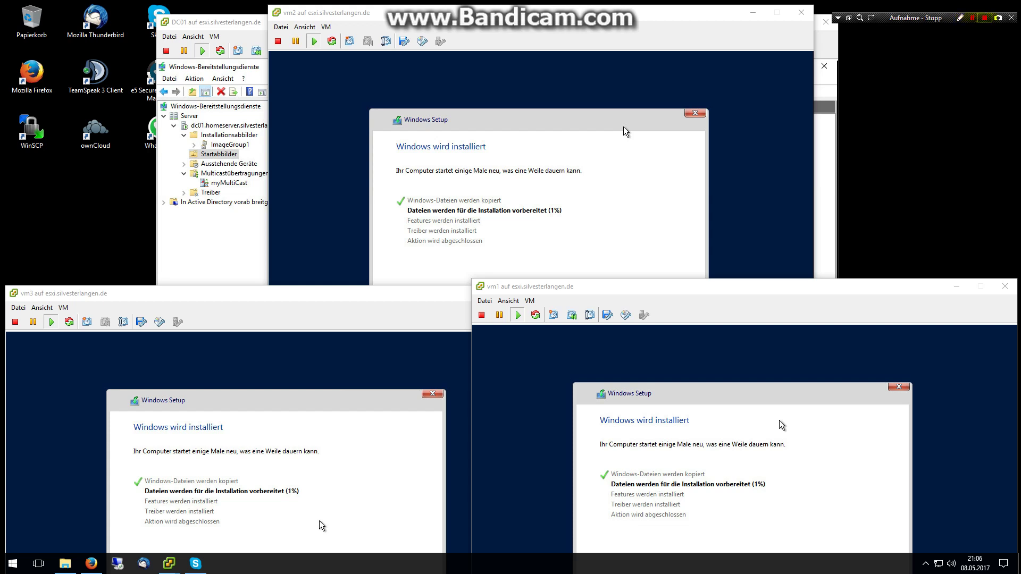